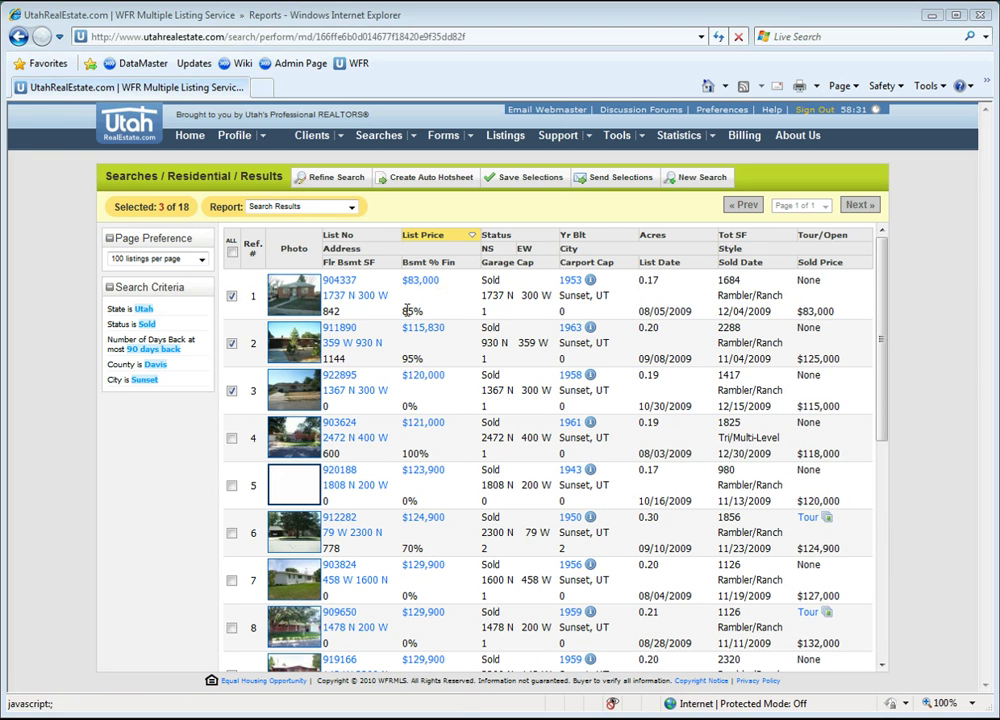
# Step: Choose Export Report for the three checked listings, enter the security code, and select DataMaster Data Export
pyautogui.click(352, 208)
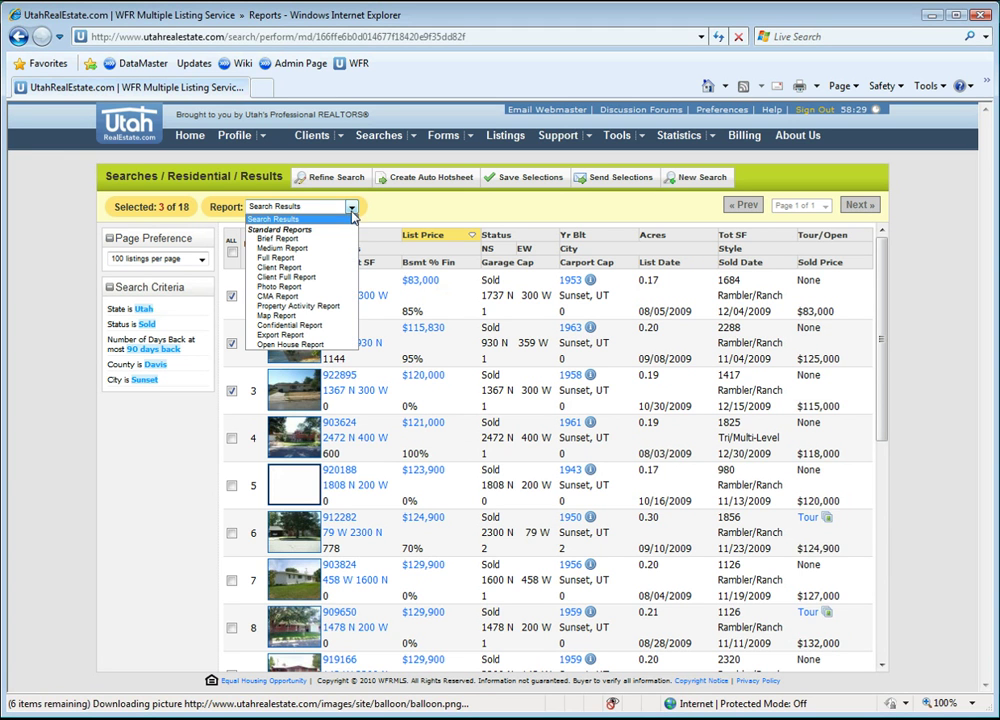
pyautogui.click(290, 335)
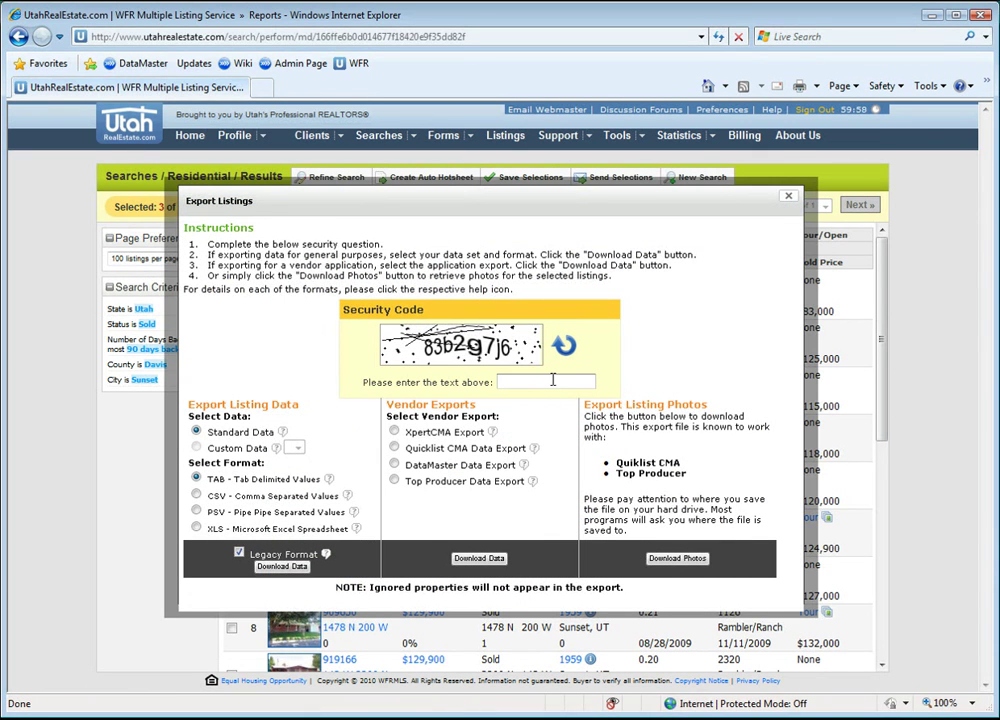
pyautogui.write('83b2g7j6')
pyautogui.click(395, 465)
# Step: Request the DataMaster data download and allow the blocked file through the information bar
pyautogui.click(478, 559)
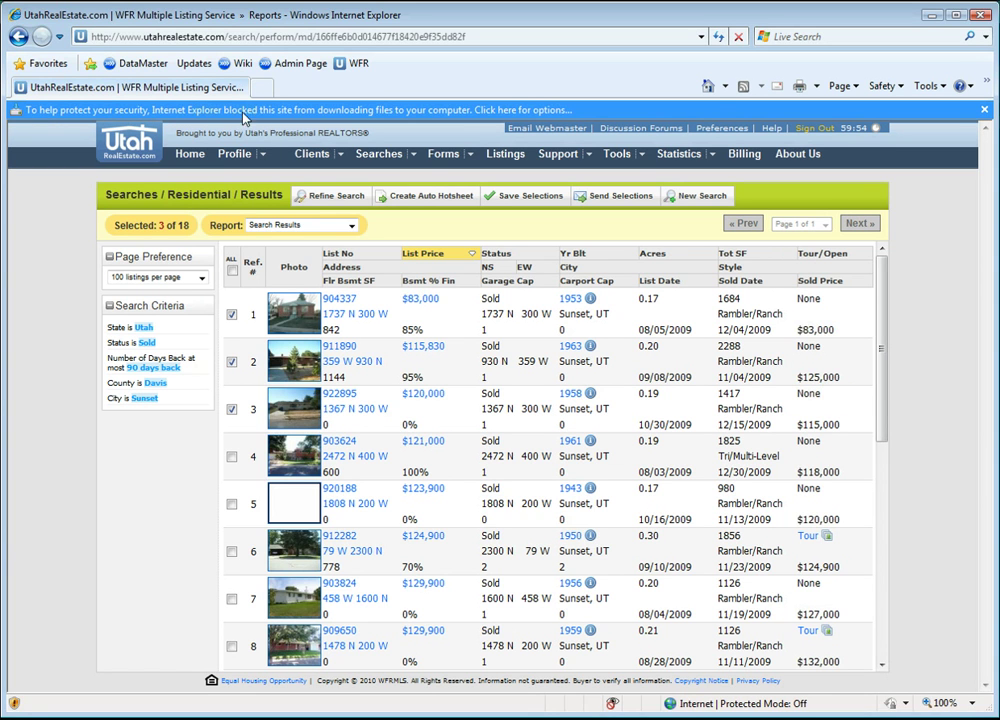
pyautogui.click(435, 116)
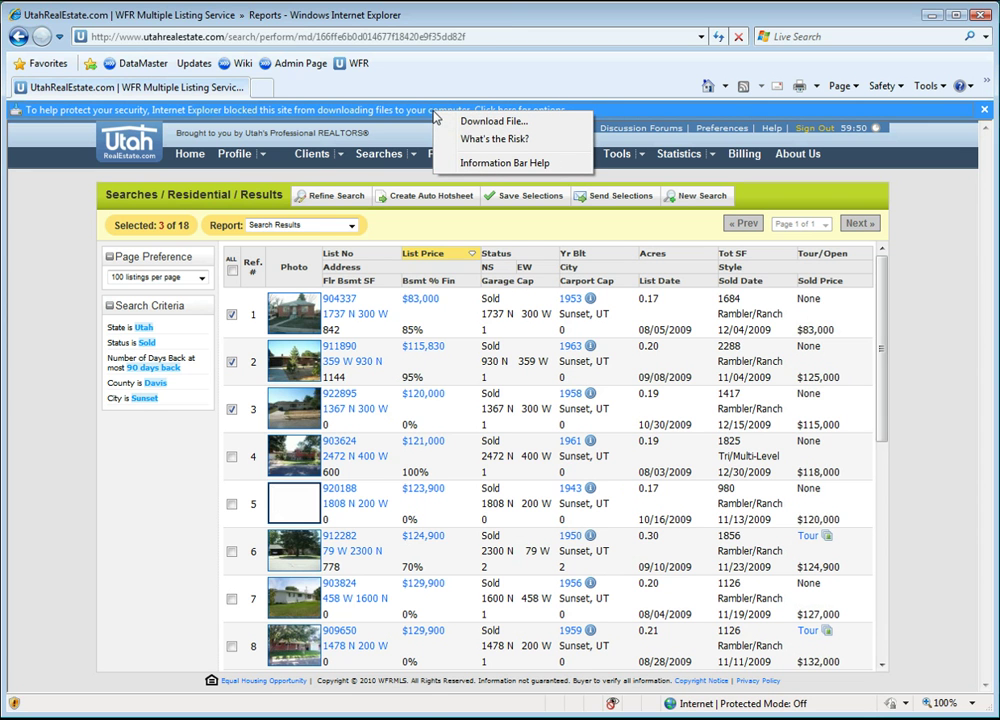
pyautogui.click(474, 123)
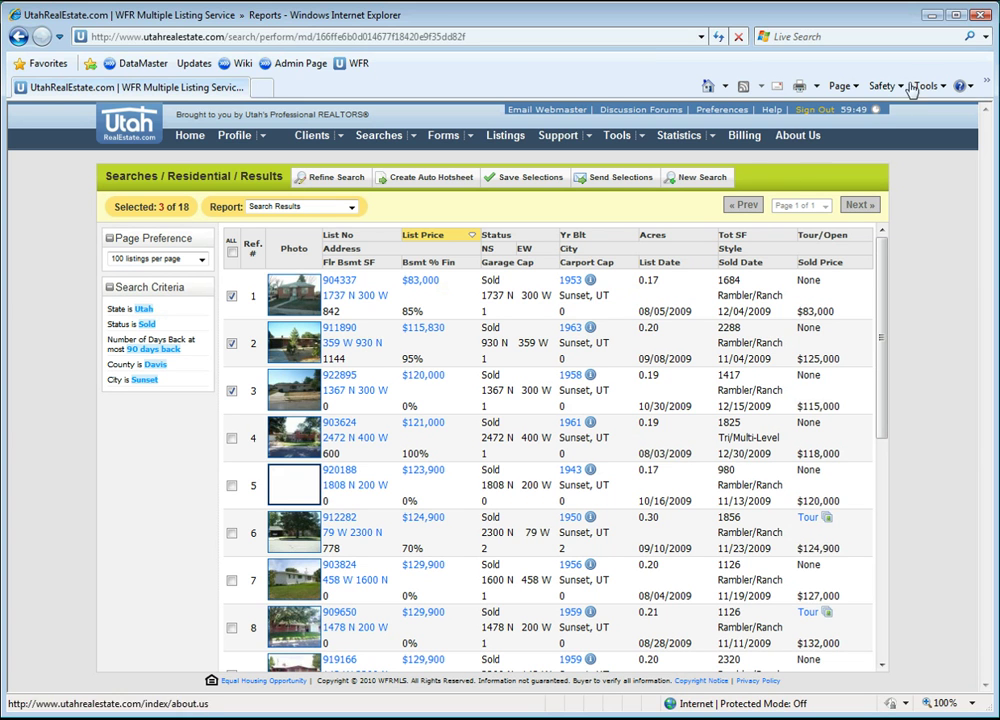
# Step: Open Internet Options from the Tools button, close it unchanged, then browse the Safety menu
pyautogui.click(930, 86)
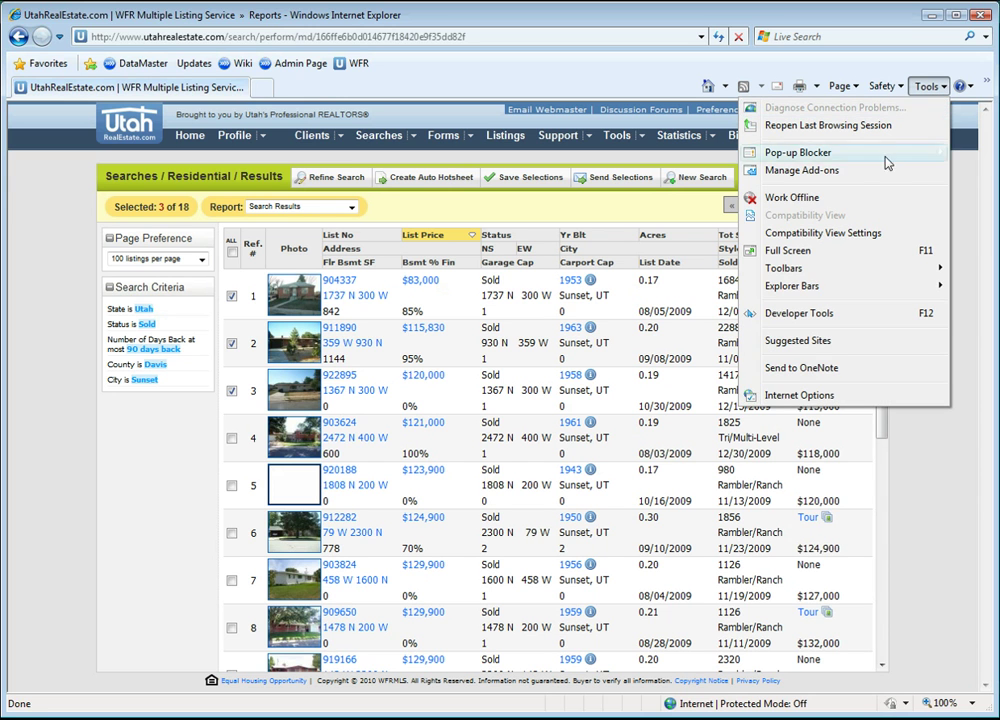
pyautogui.click(808, 396)
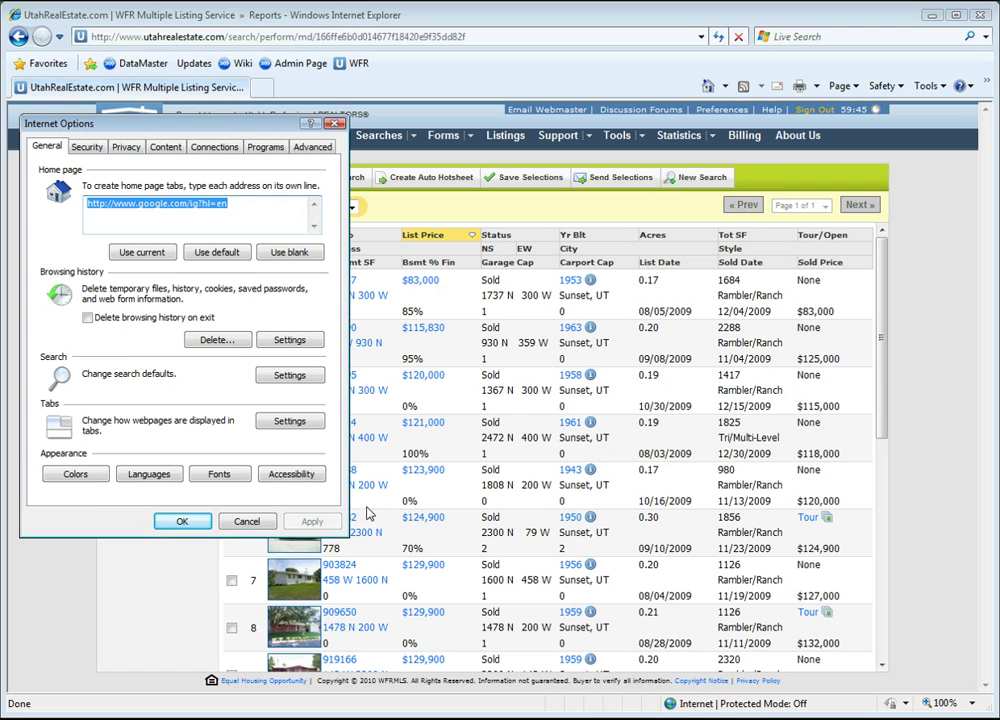
pyautogui.click(248, 521)
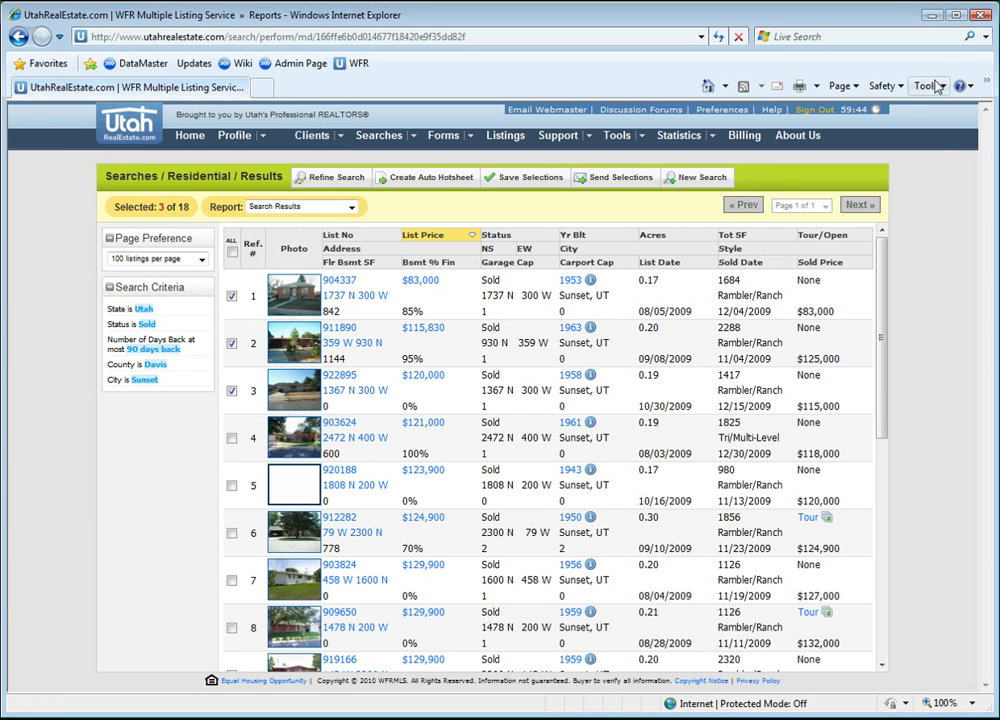
pyautogui.click(928, 86)
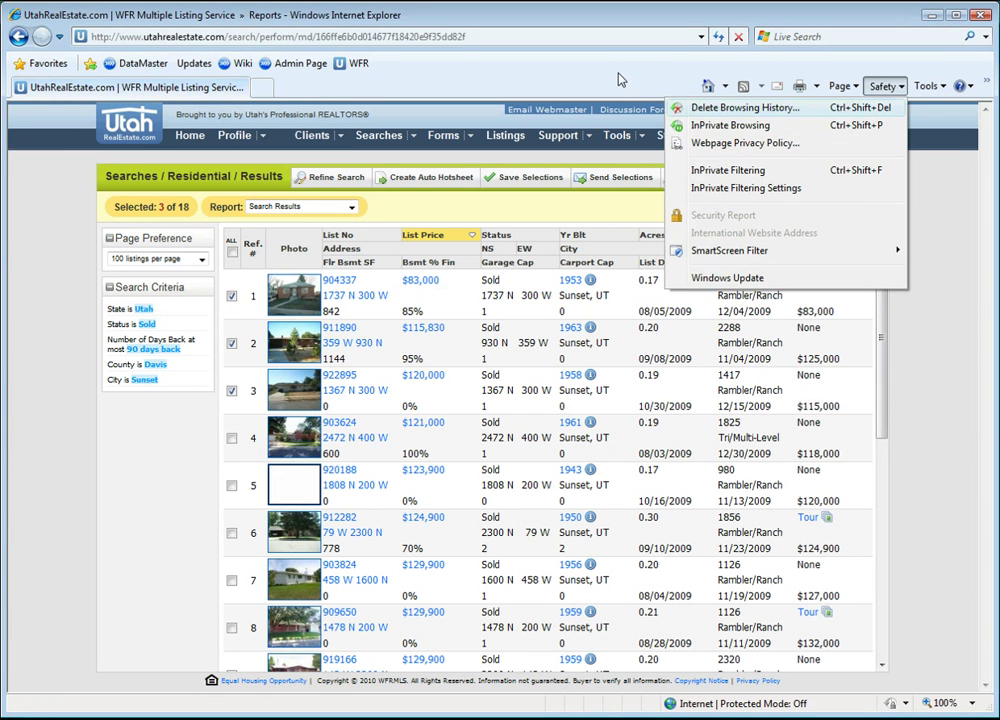
pyautogui.click(620, 80)
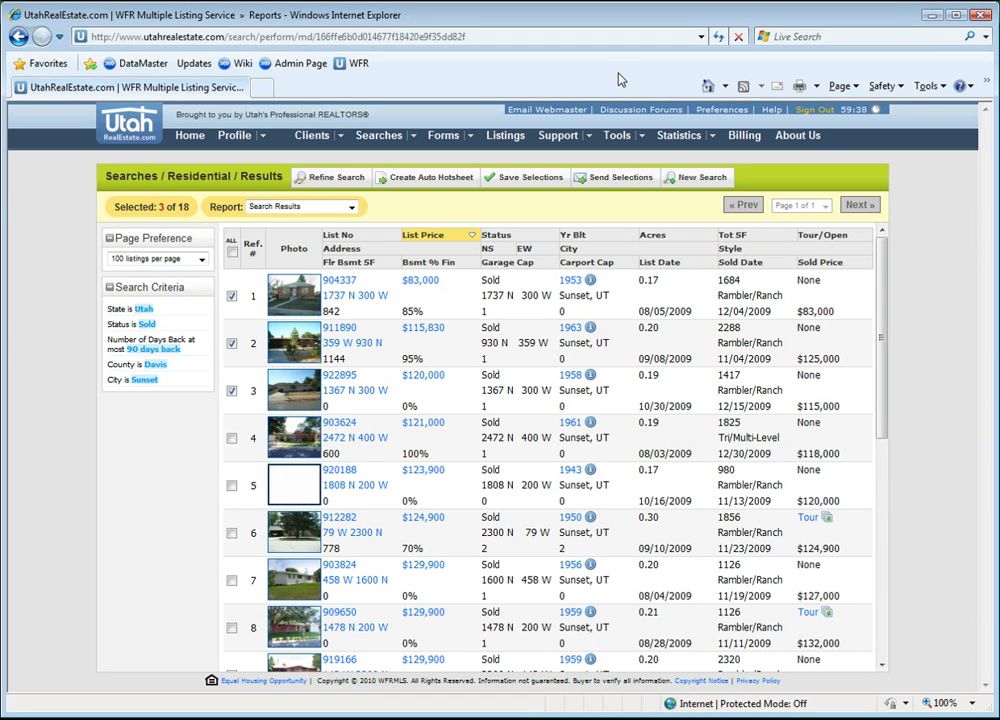
# Step: Reopen Internet Options from the classic Tools menu and move the dialog onto the page
pyautogui.hotkey('alt', 't')
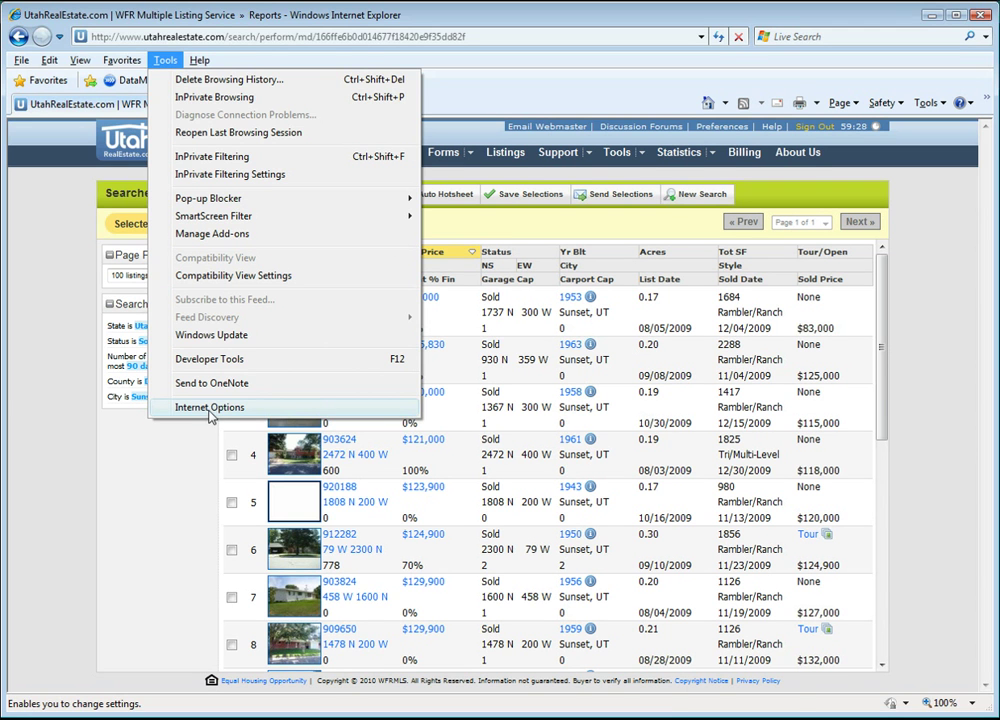
pyautogui.click(210, 407)
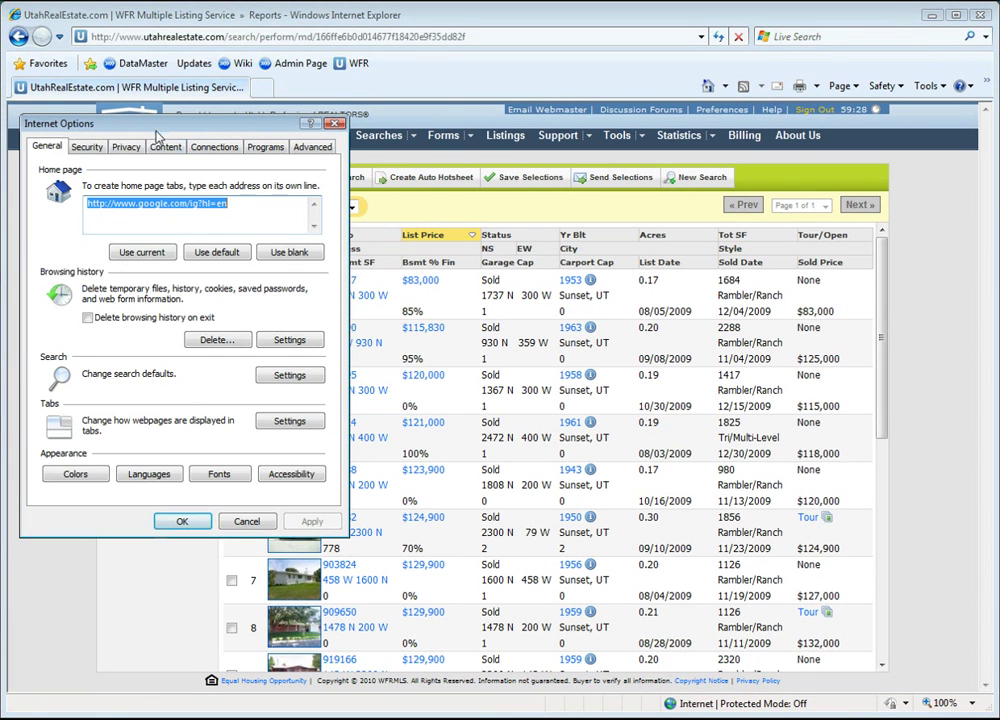
pyautogui.moveTo(155, 128); pyautogui.dragTo(280, 168)
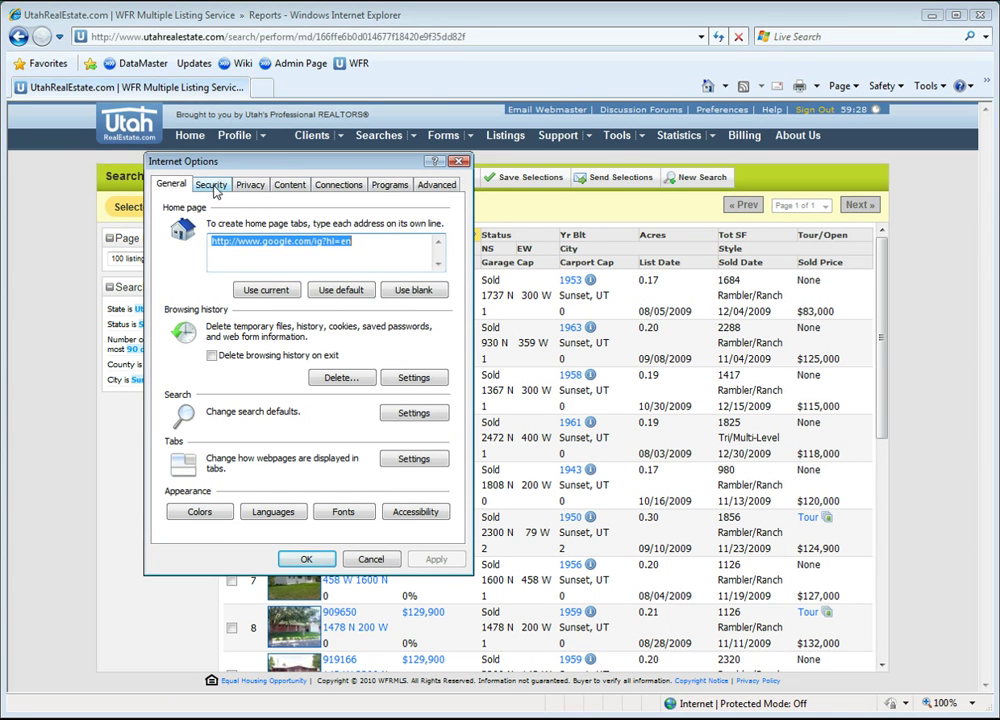
# Step: Open the Internet zone's Custom level security settings and scroll down to the download options
pyautogui.click(212, 187)
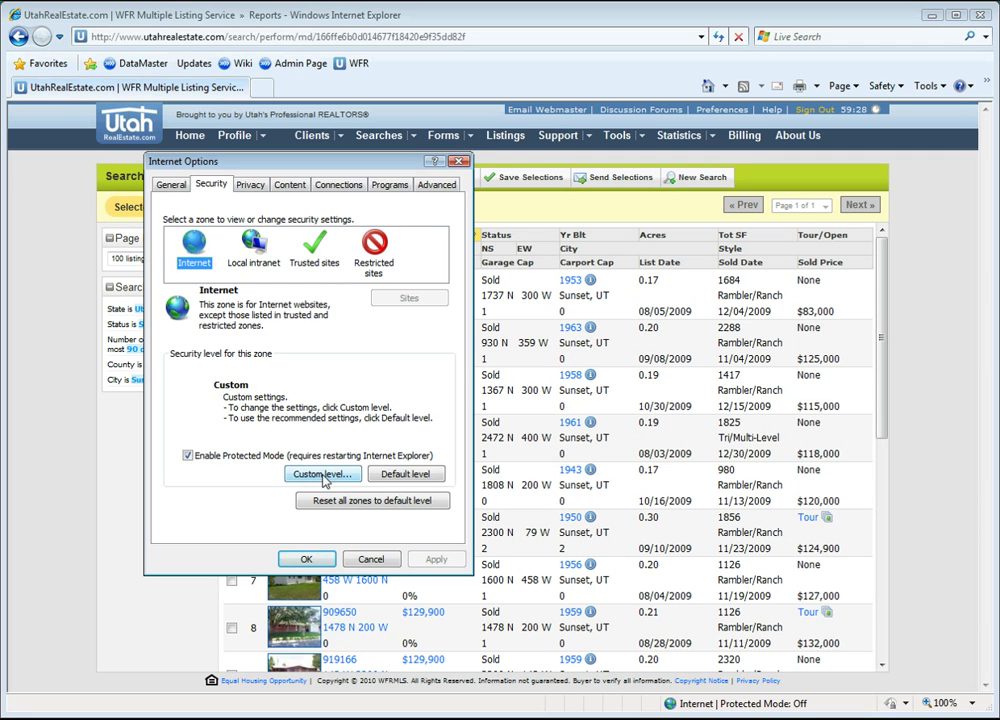
pyautogui.click(322, 474)
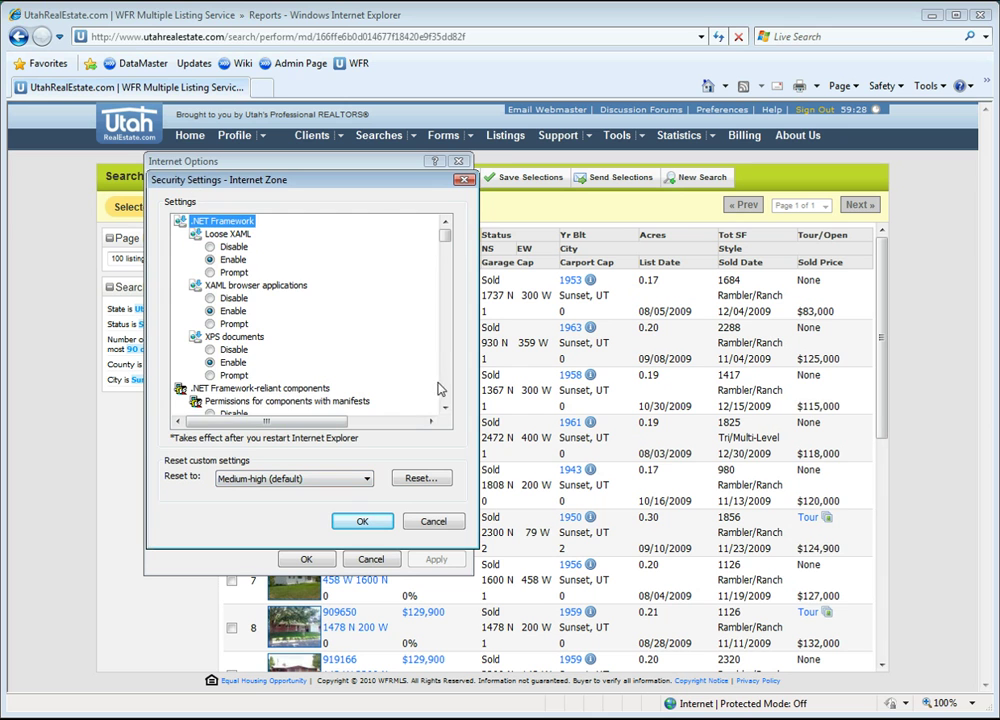
pyautogui.scroll(-1, 446, 385)
pyautogui.scroll(-6, 446, 385)
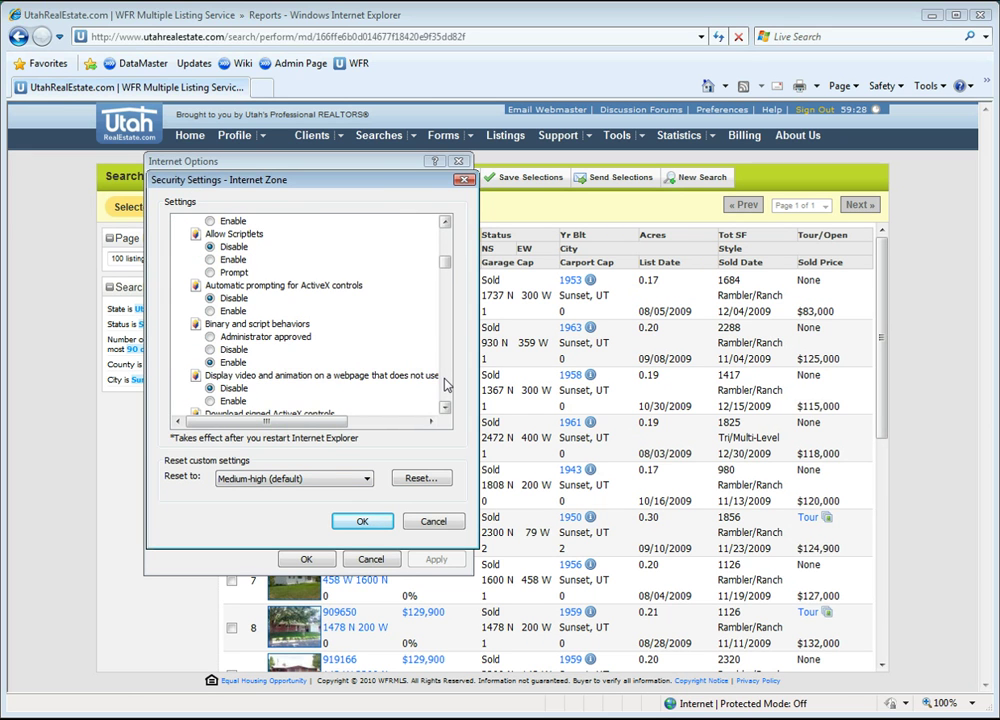
pyautogui.scroll(-5, 446, 385)
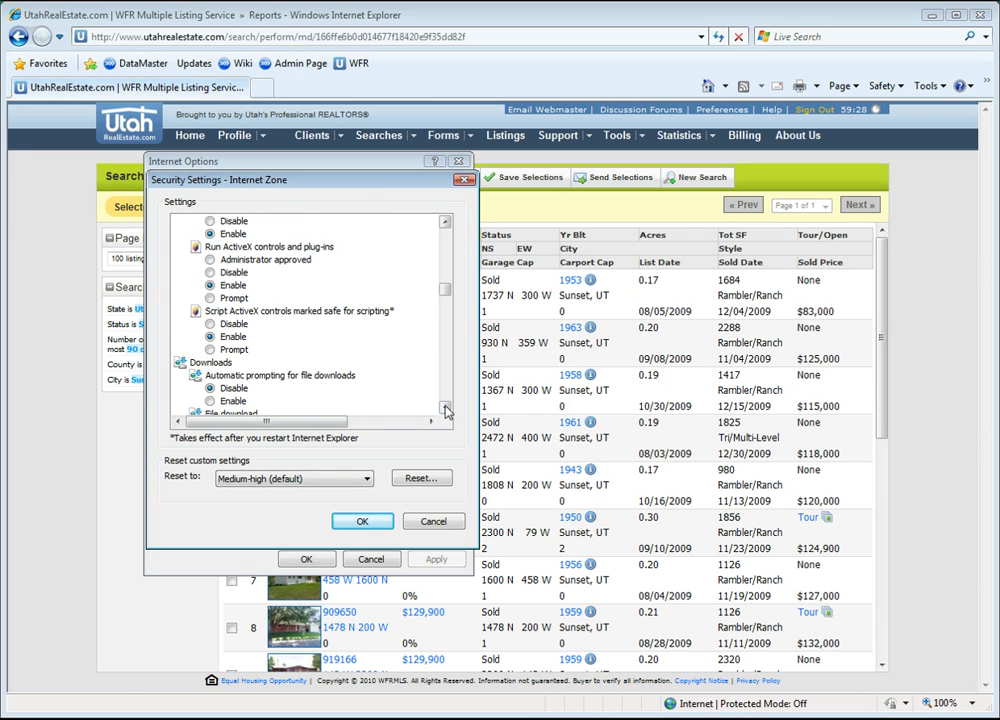
pyautogui.click(445, 407)
pyautogui.click(445, 407)
pyautogui.click(445, 407)
pyautogui.click(445, 407)
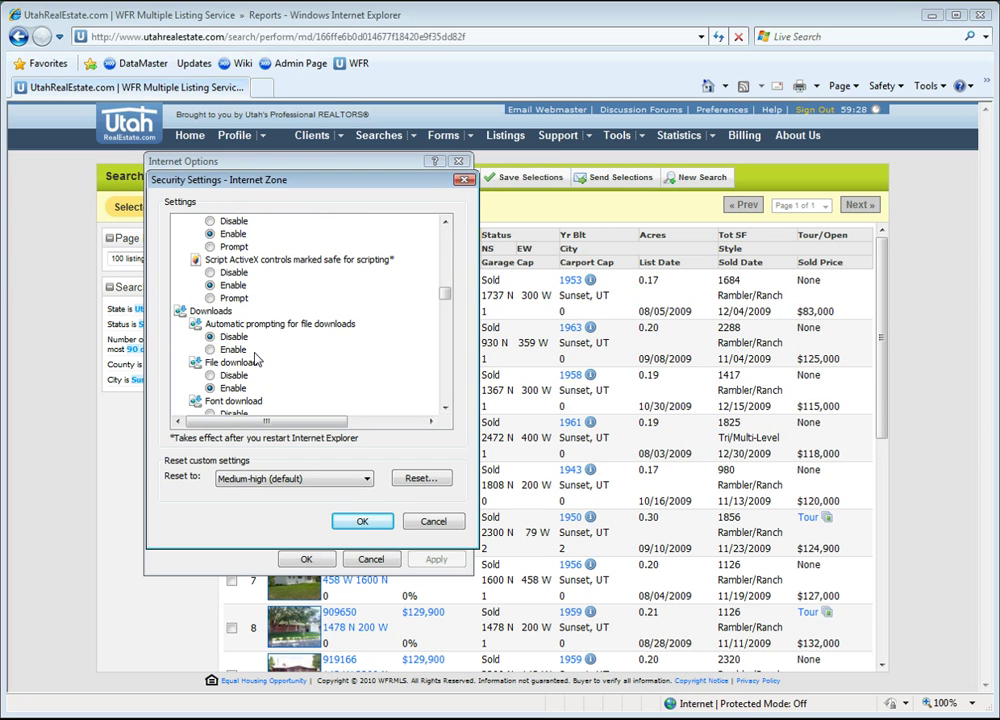
# Step: Enable Automatic prompting for file downloads, confirm the warning, and close Internet Options
pyautogui.click(210, 336)
pyautogui.click(210, 349)
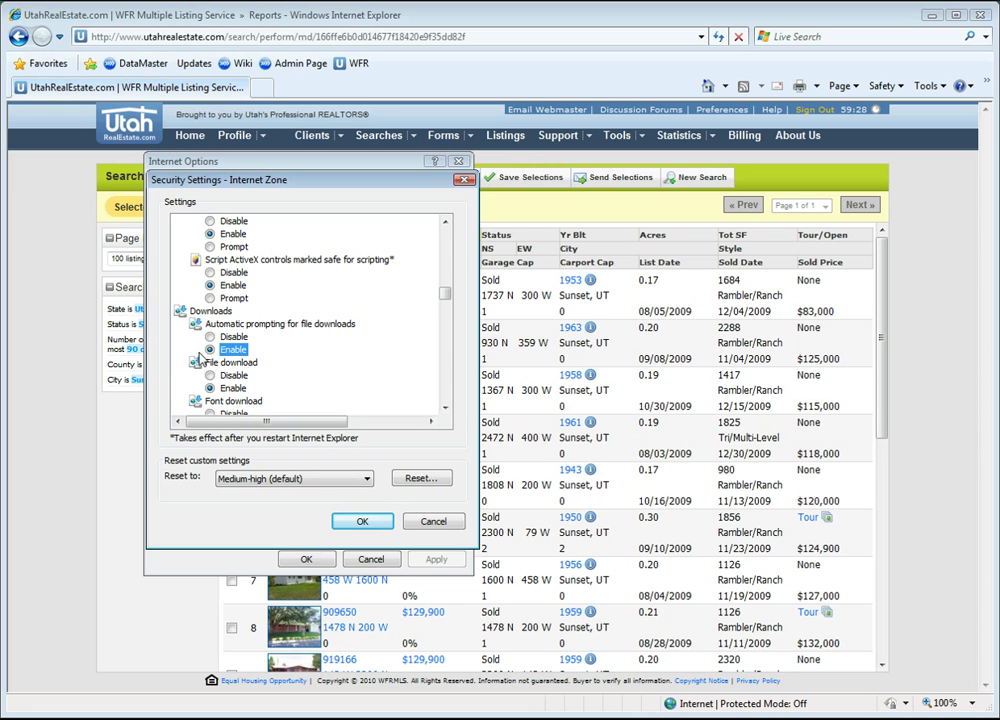
pyautogui.click(362, 524)
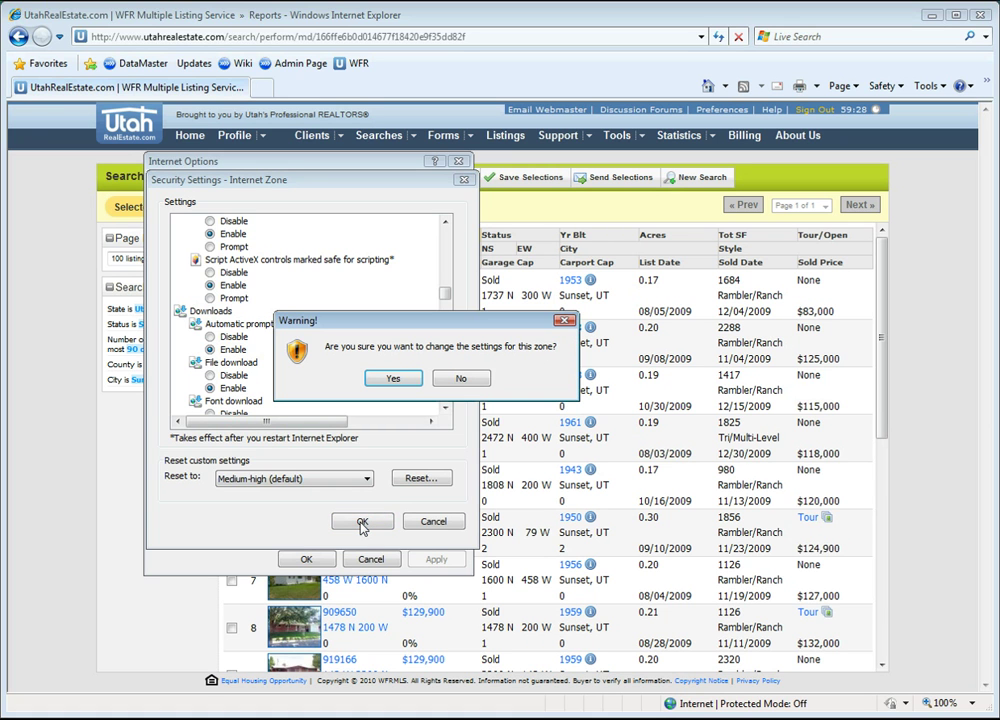
pyautogui.click(394, 379)
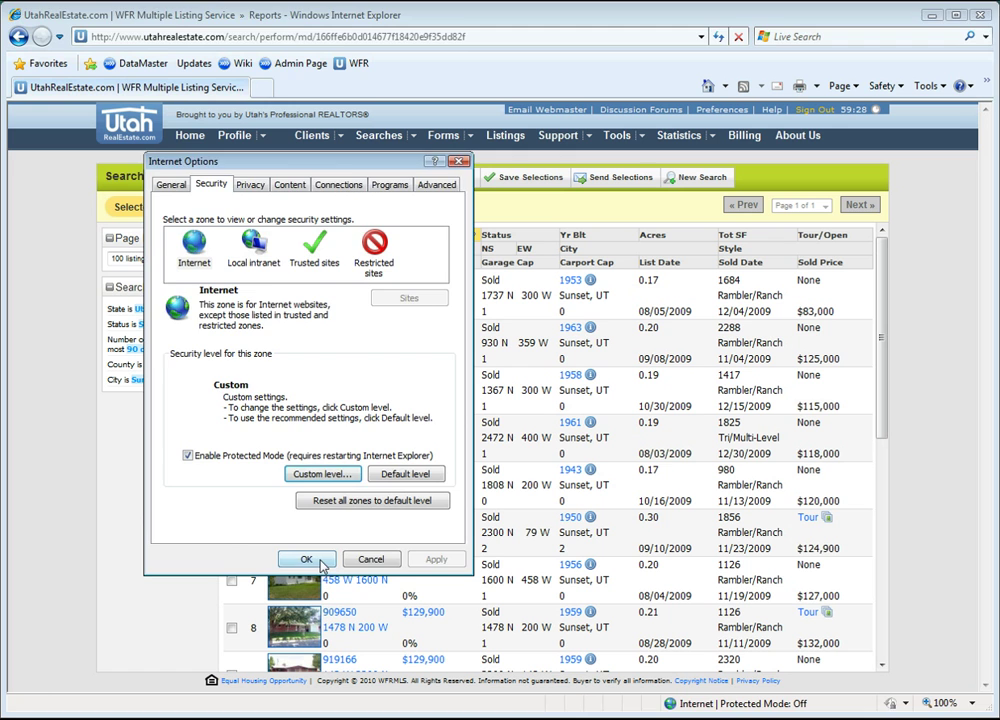
pyautogui.click(308, 559)
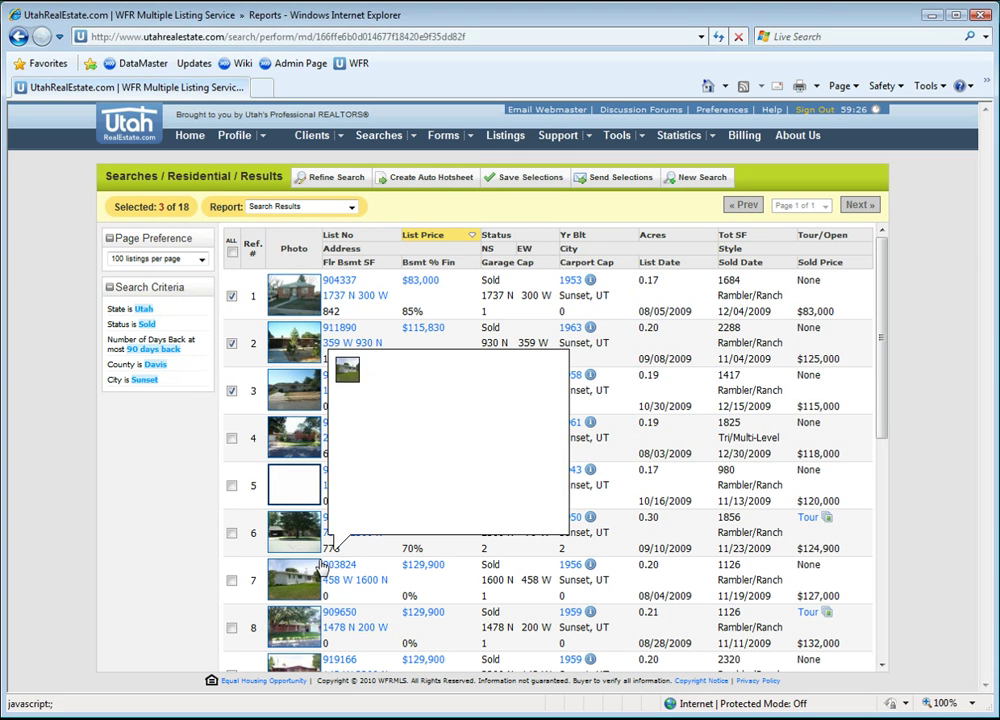
# Step: Export the three listings again as DataMaster Data Export with a new security code, downloading export.wfr
pyautogui.click(352, 207)
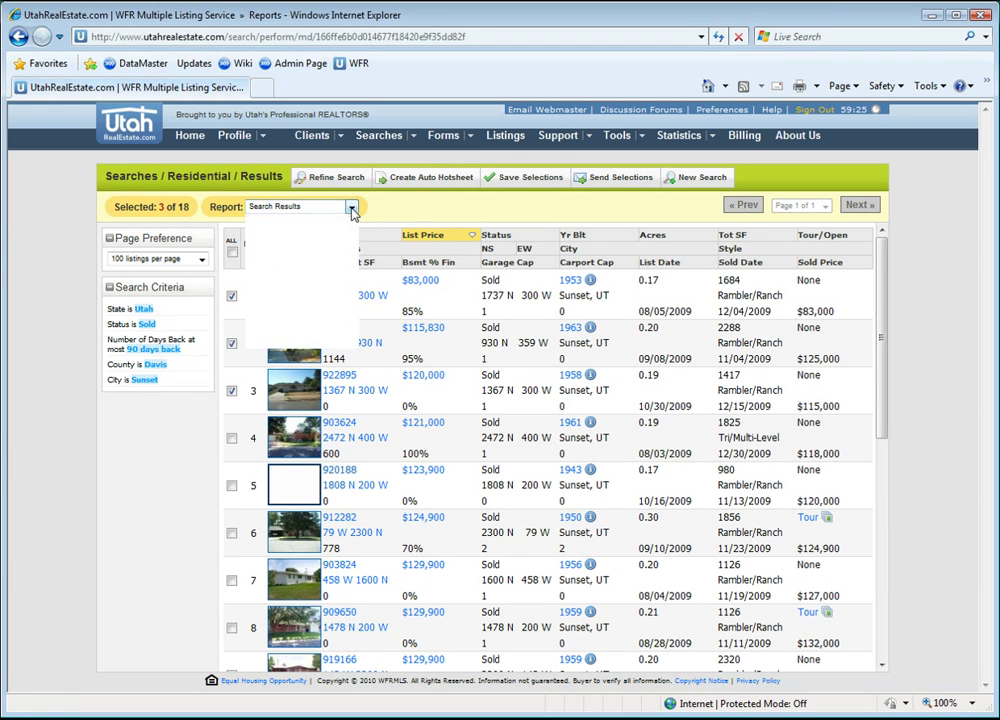
pyautogui.click(292, 336)
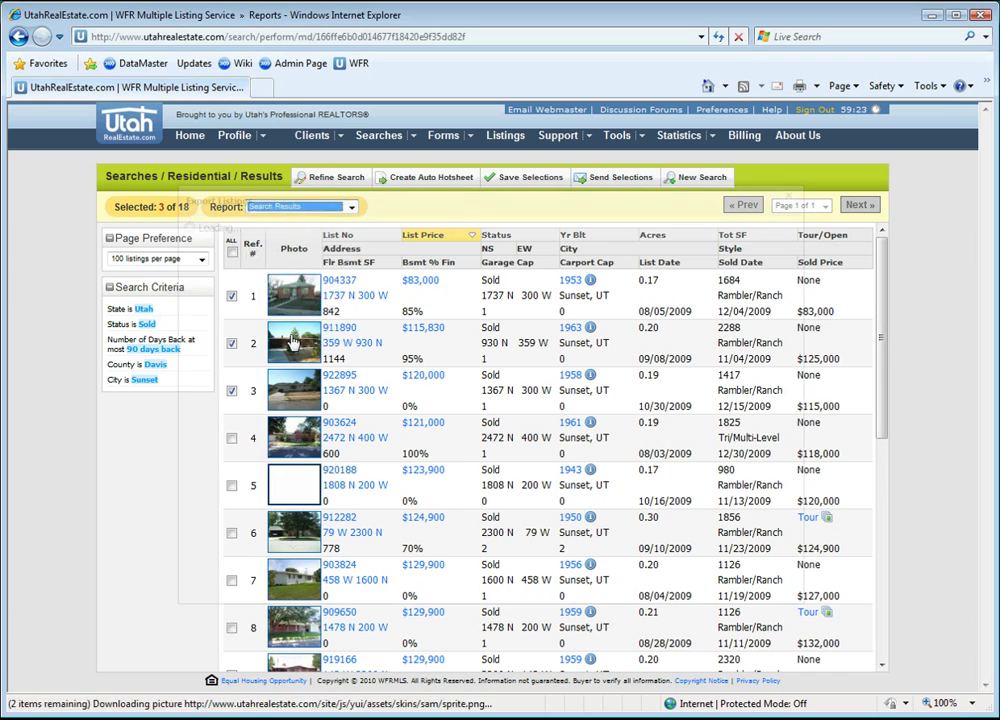
pyautogui.click(539, 381)
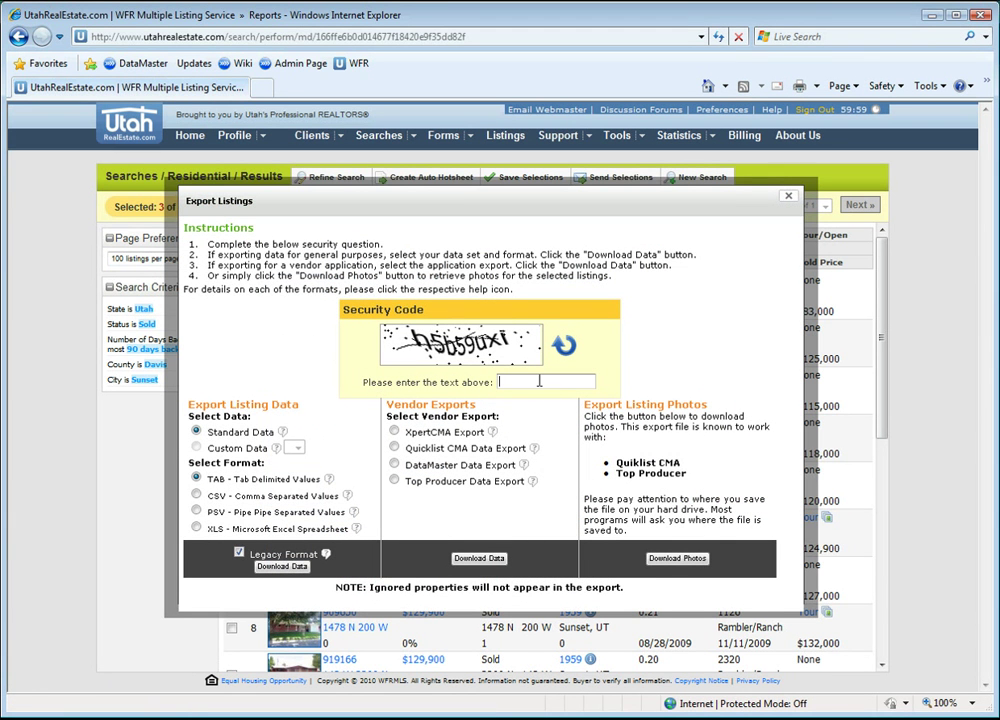
pyautogui.write('h5b59uxi')
pyautogui.click(394, 464)
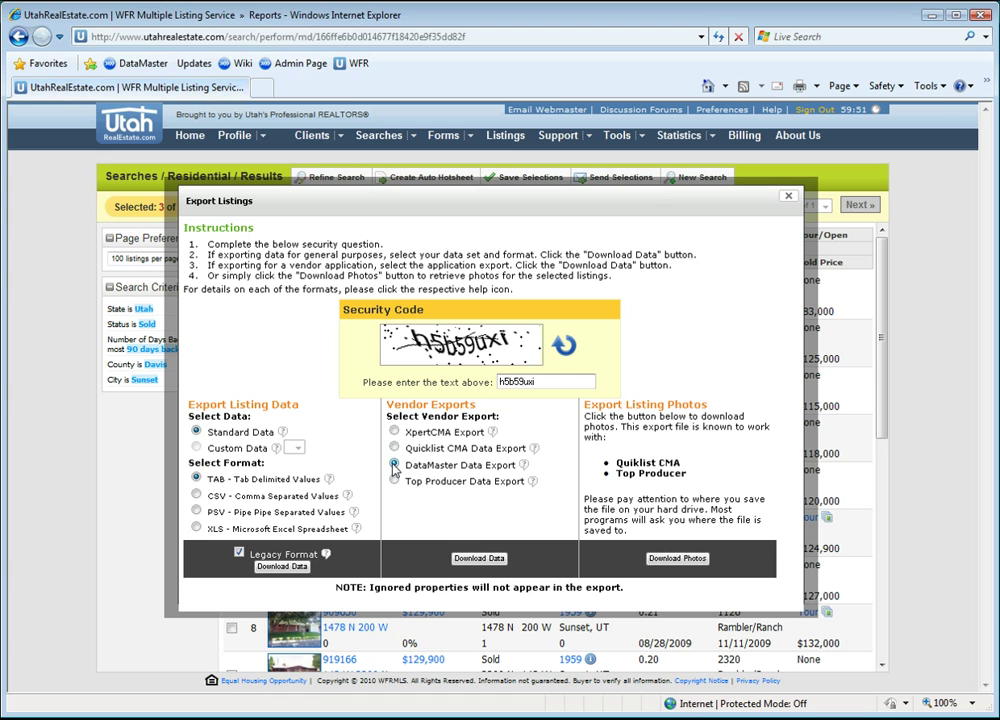
pyautogui.click(476, 558)
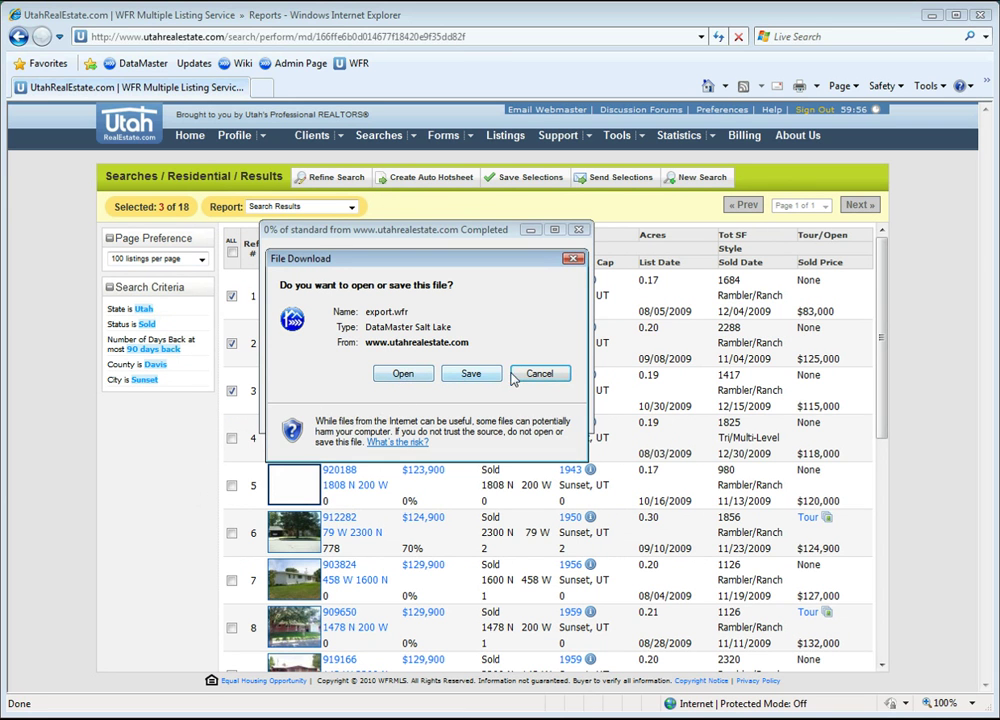
# Step: Open export.wfr into the Comparables Grid on the 1004 (URAR-05) form, then return to Internet Explorer
pyautogui.click(404, 375)
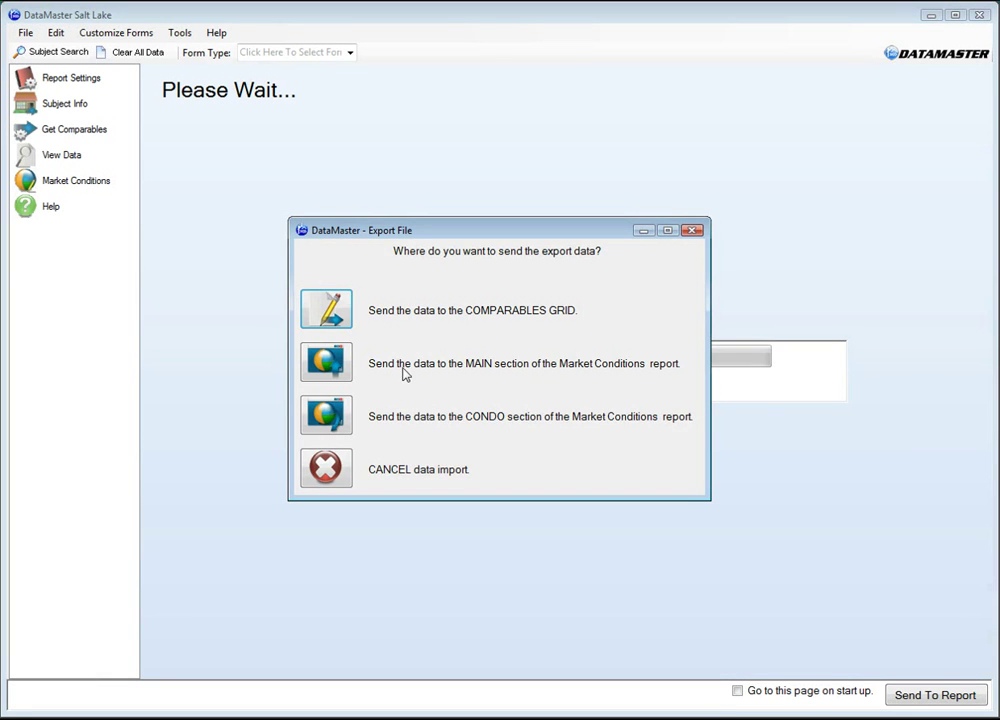
pyautogui.click(336, 316)
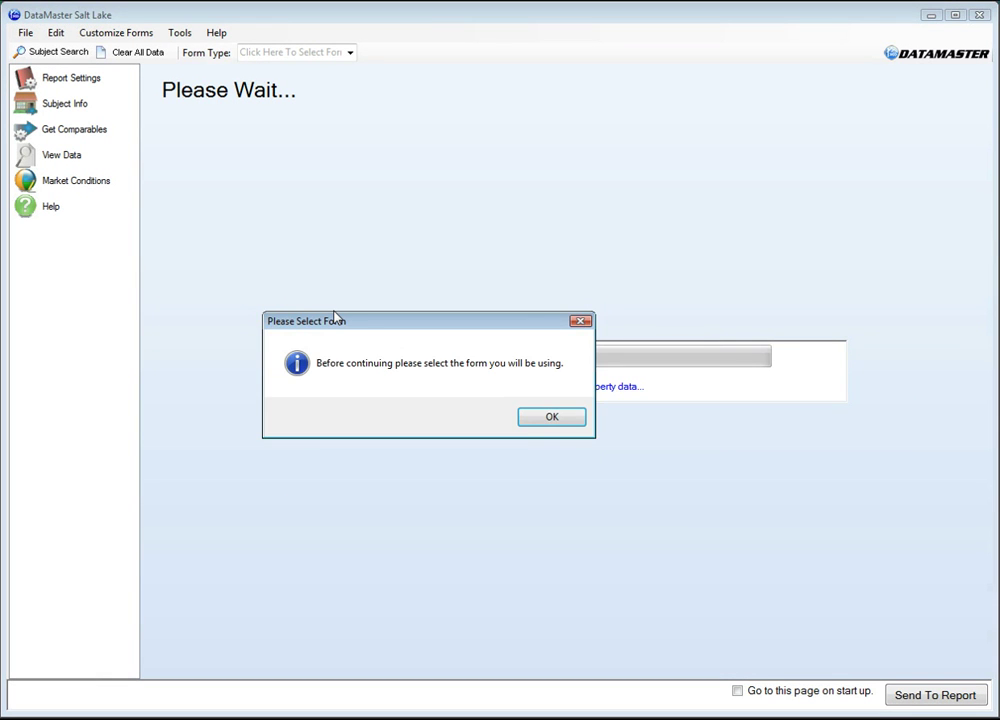
pyautogui.click(552, 418)
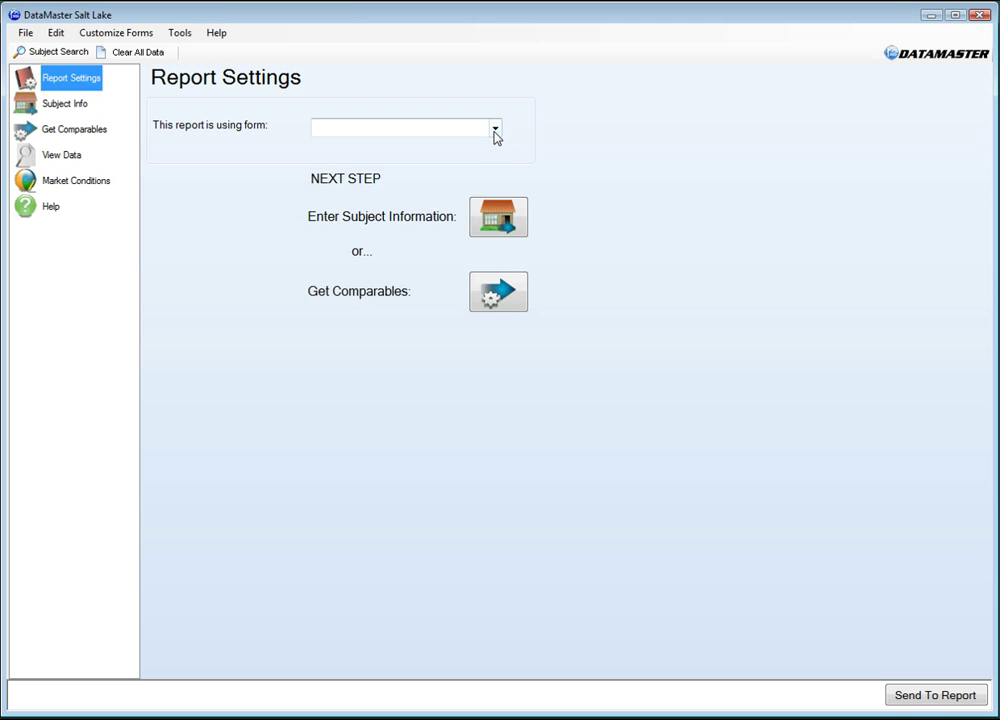
pyautogui.click(494, 130)
pyautogui.click(368, 157)
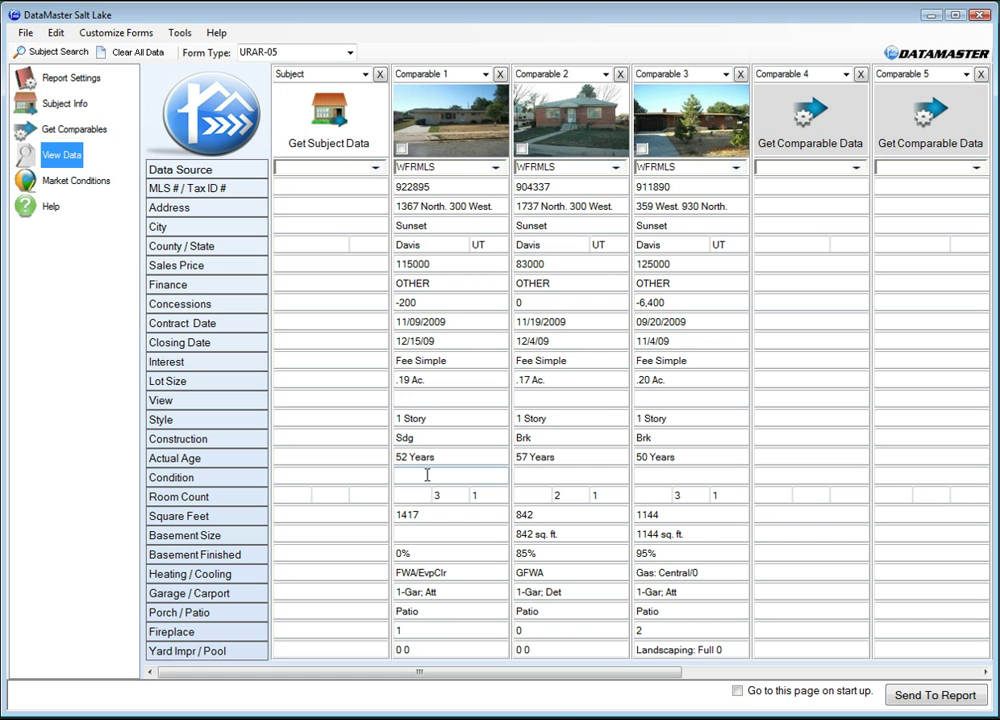
pyautogui.hotkey('alt', 'Tab')
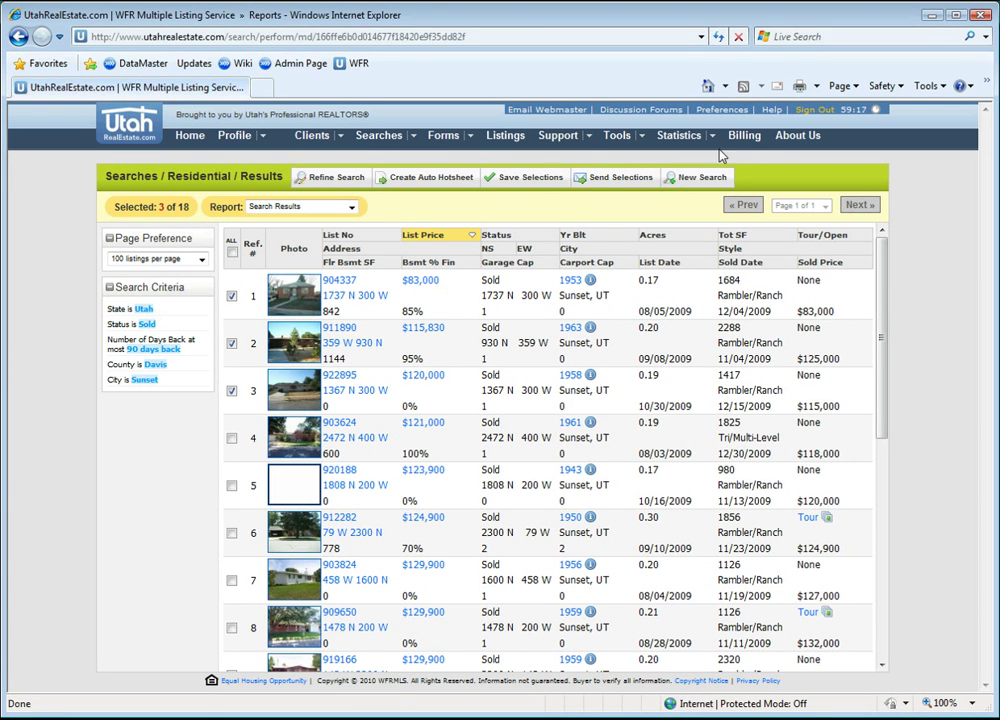
pyautogui.click(936, 88)
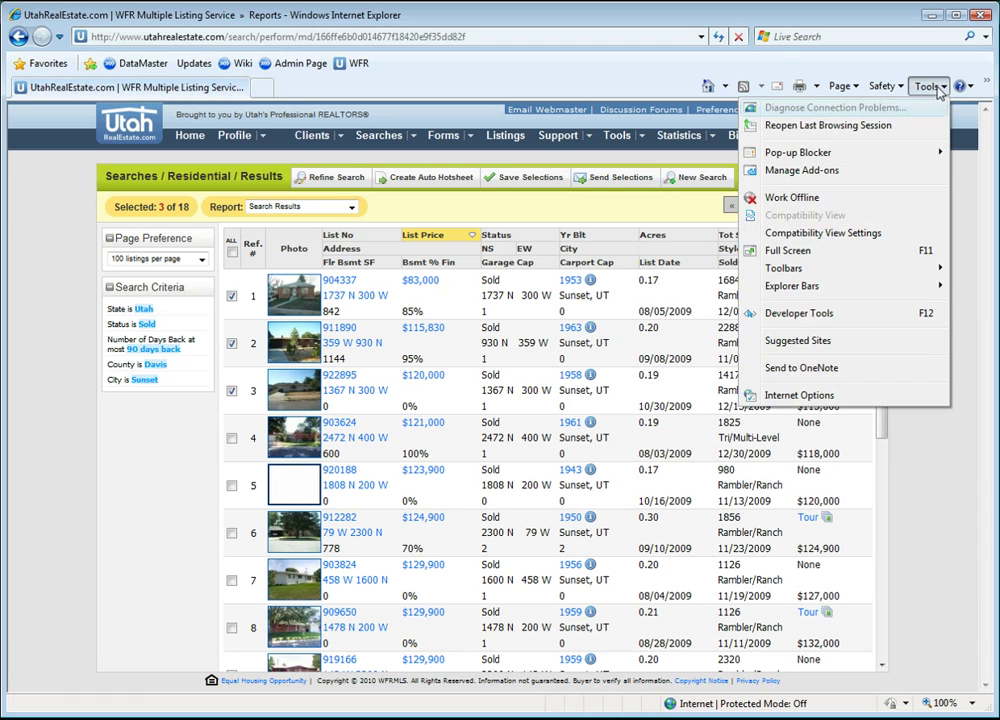
pyautogui.click(790, 395)
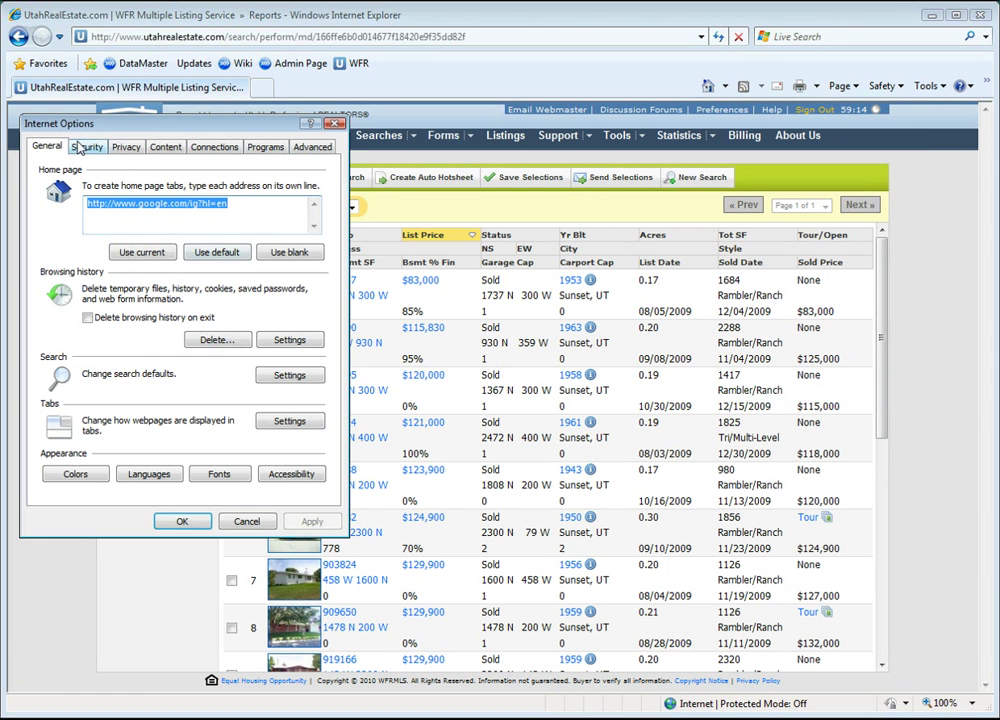
pyautogui.click(85, 148)
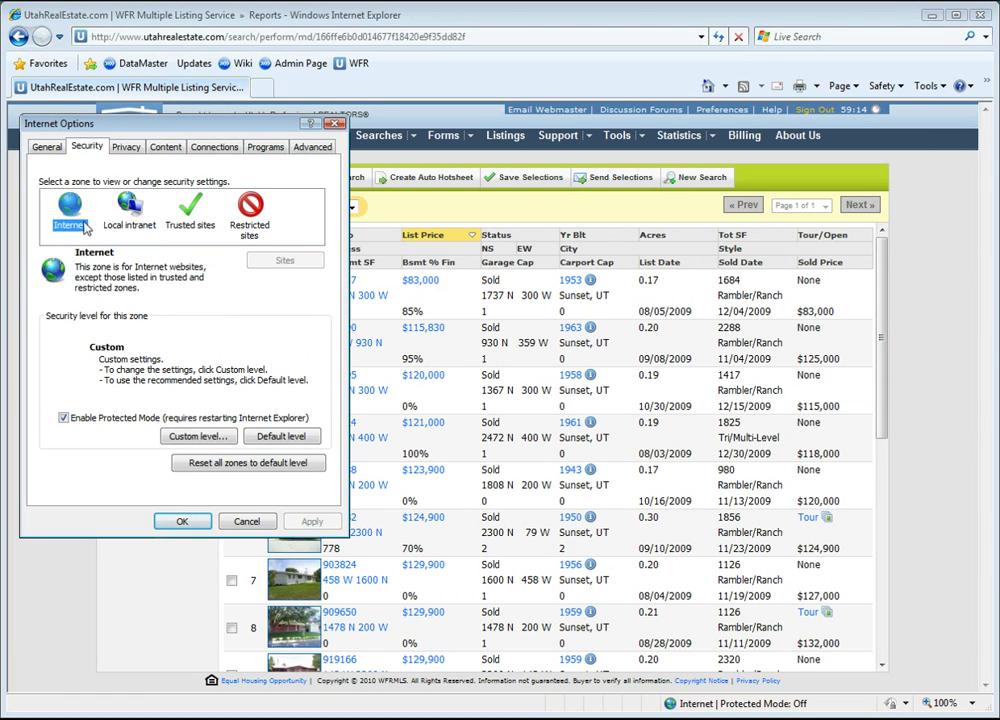
pyautogui.click(183, 436)
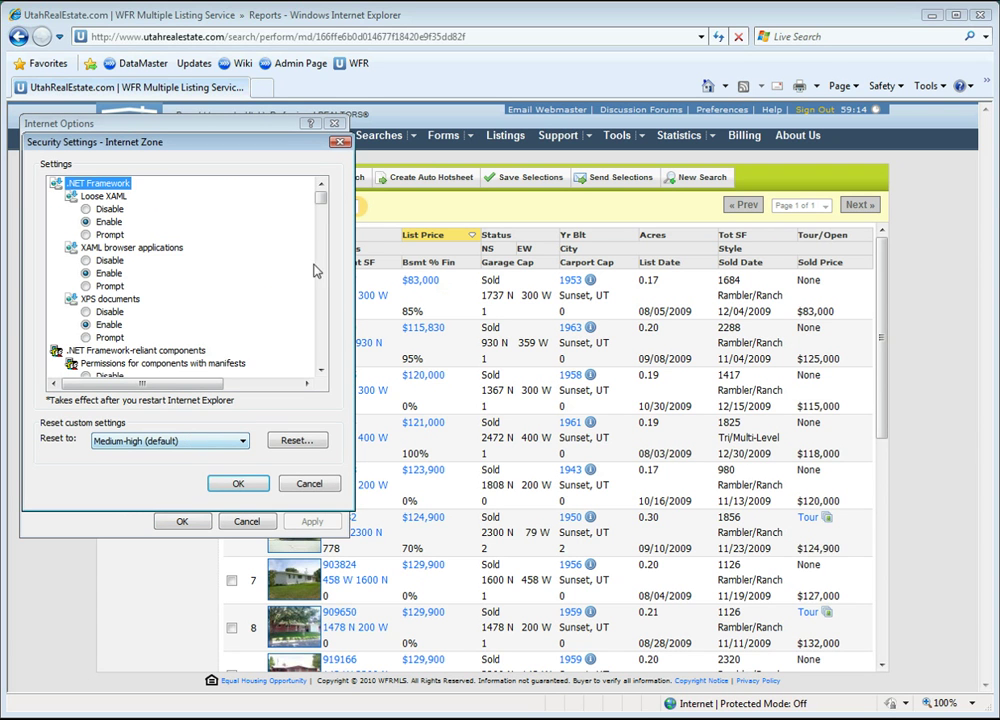
pyautogui.click(323, 338)
pyautogui.click(323, 338)
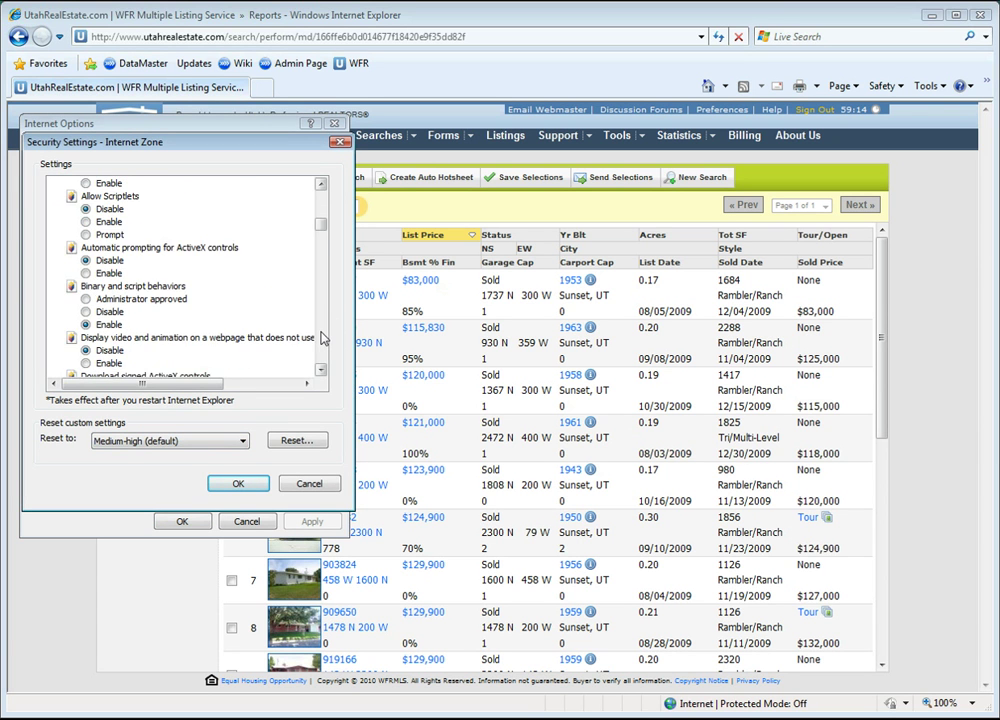
pyautogui.click(323, 338)
pyautogui.click(323, 338)
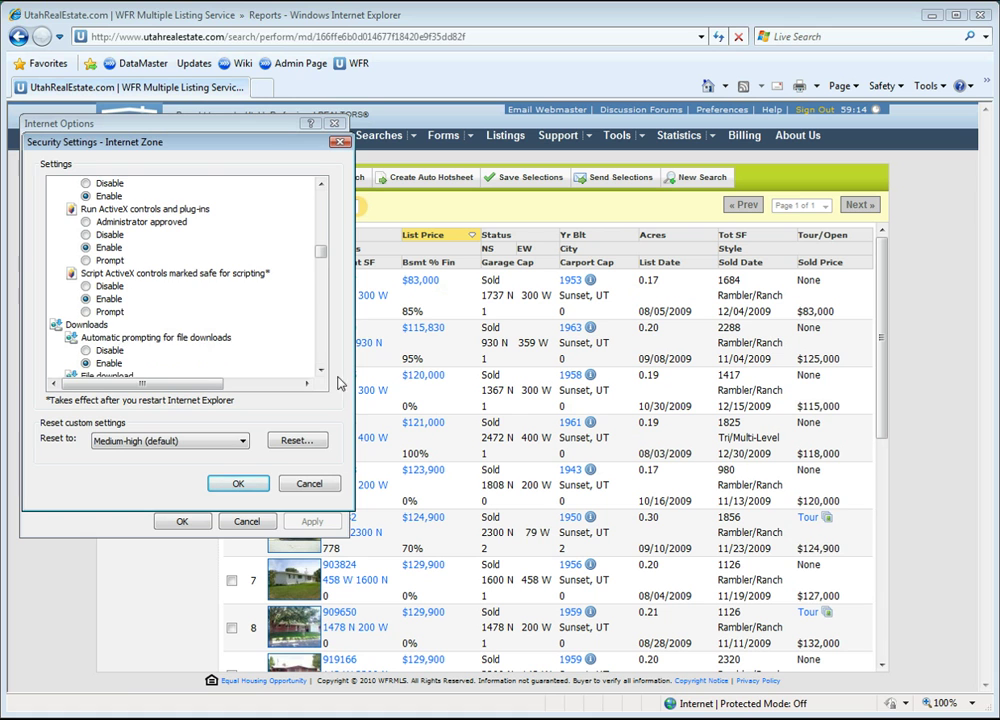
pyautogui.click(320, 369)
pyautogui.click(320, 369)
pyautogui.click(320, 369)
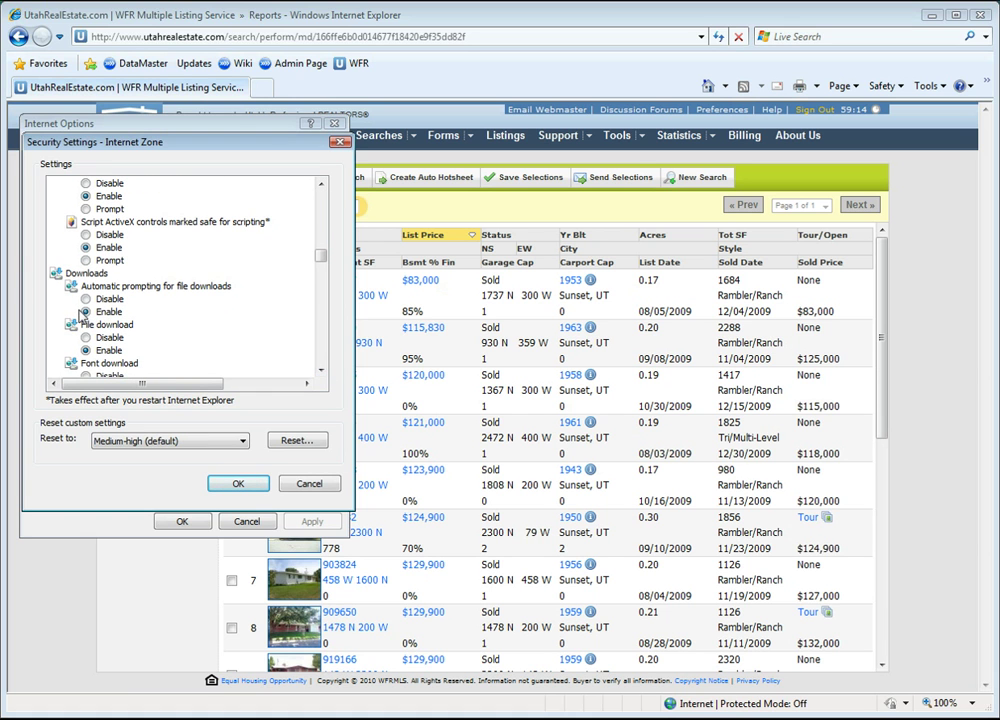
pyautogui.click(254, 488)
pyautogui.click(192, 522)
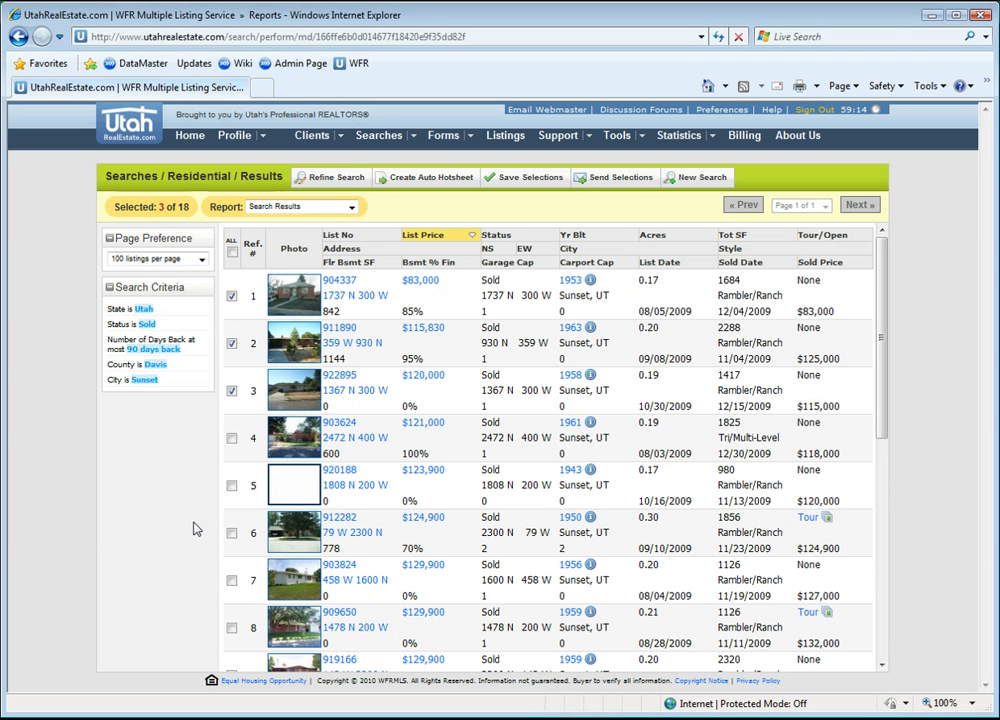